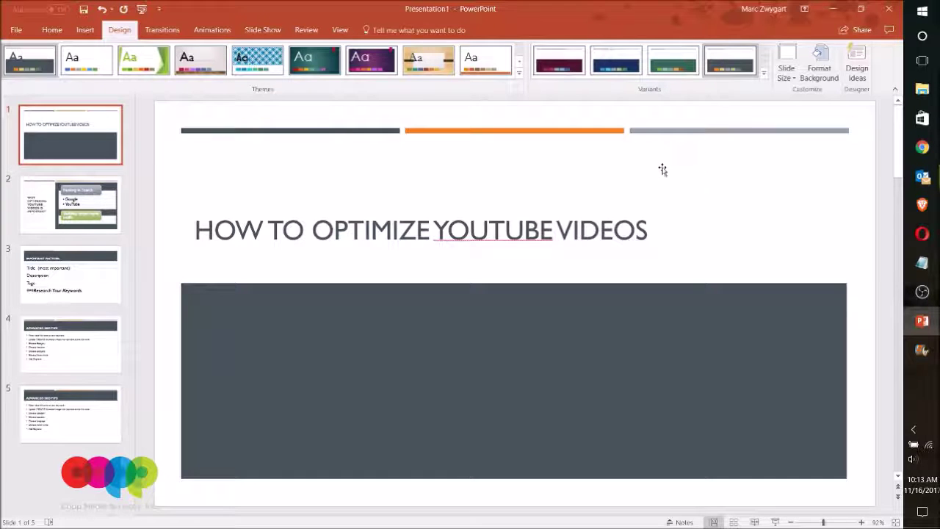
- Advance through slide 2 to the Important Factors slide listing title, description and tags
{"action": "left_click", "coordinate": [120, 200]}
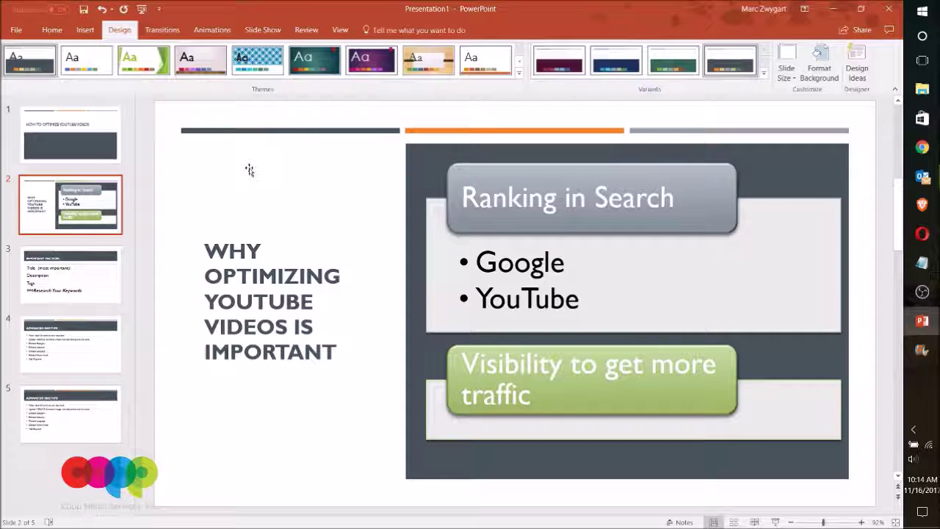
{"action": "left_click", "coordinate": [53, 288]}
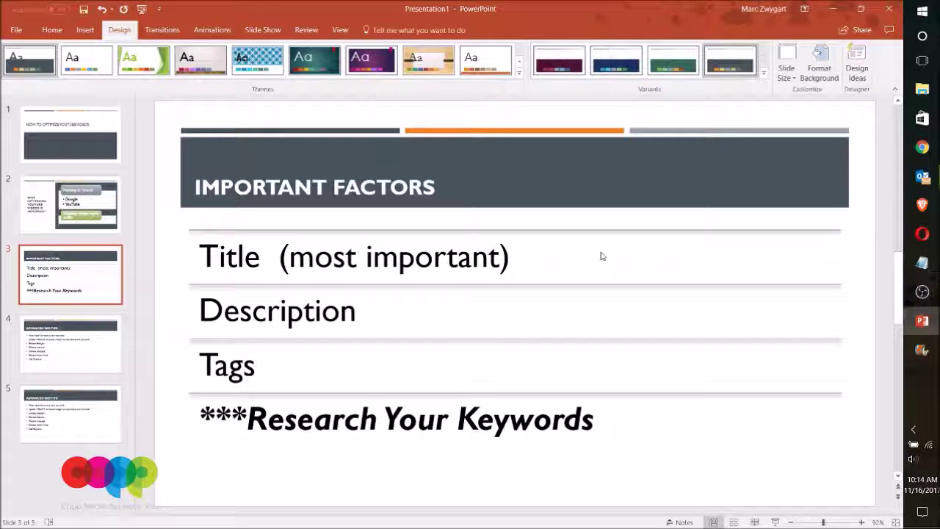
{"action": "left_click", "coordinate": [922, 147]}
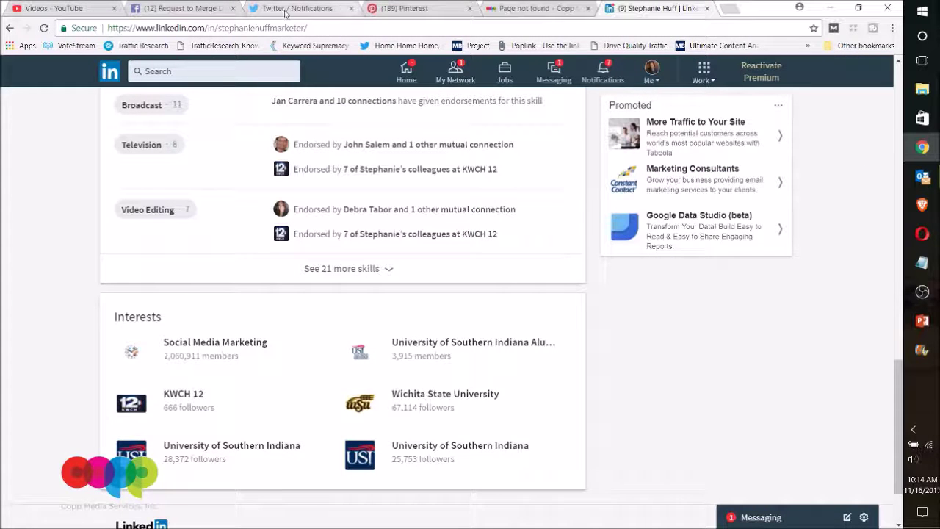
- Open the How to Fix Broken Backlinks video for editing and review its title, description and tags
{"action": "left_click", "coordinate": [61, 12]}
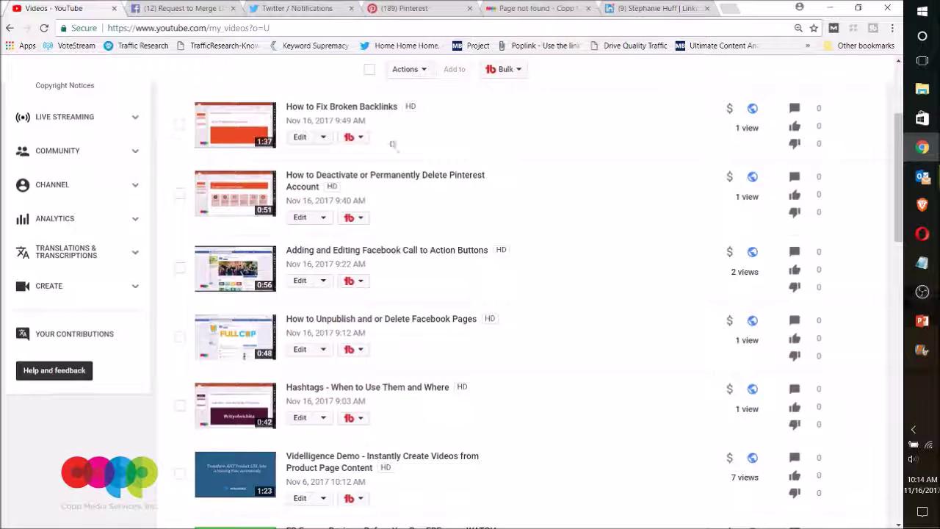
{"action": "left_click", "coordinate": [328, 108]}
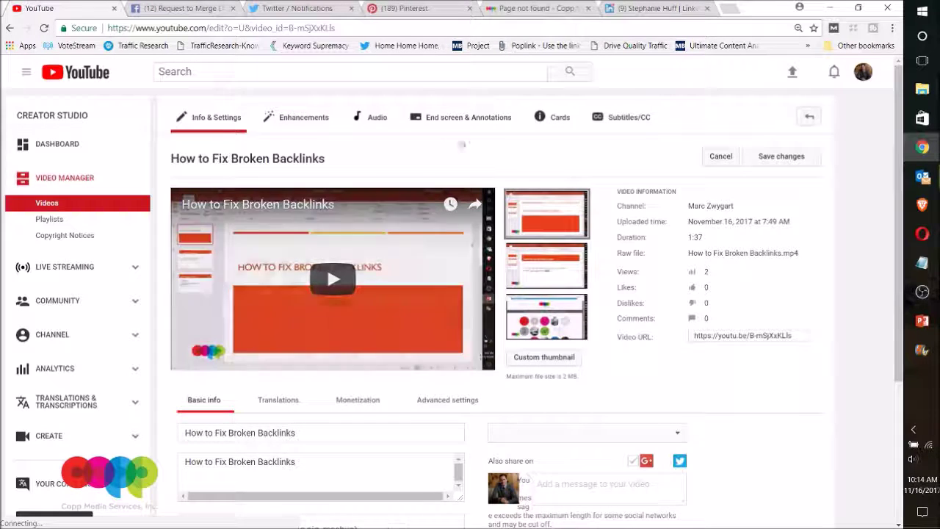
{"action": "scroll", "coordinate": [506, 154], "scroll_direction": "down", "scroll_amount": 2}
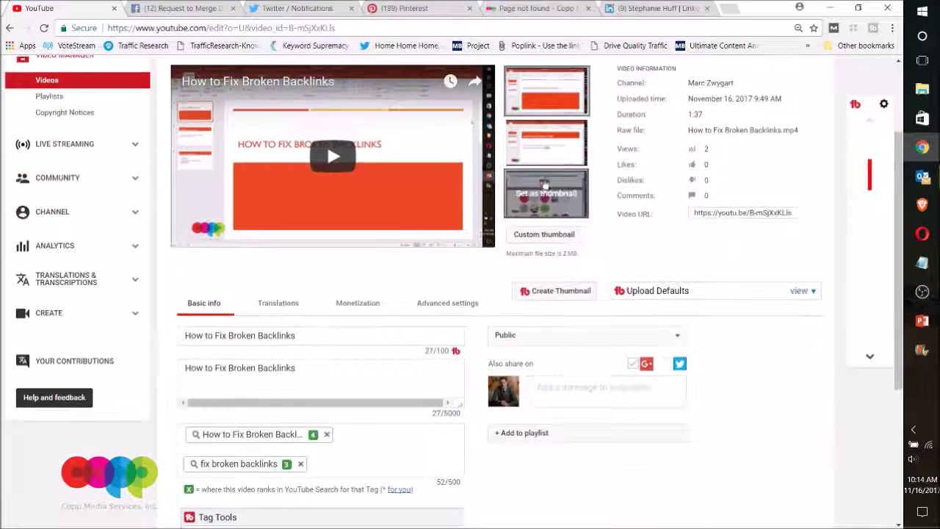
{"action": "left_click", "coordinate": [341, 331]}
{"action": "left_click", "coordinate": [342, 367]}
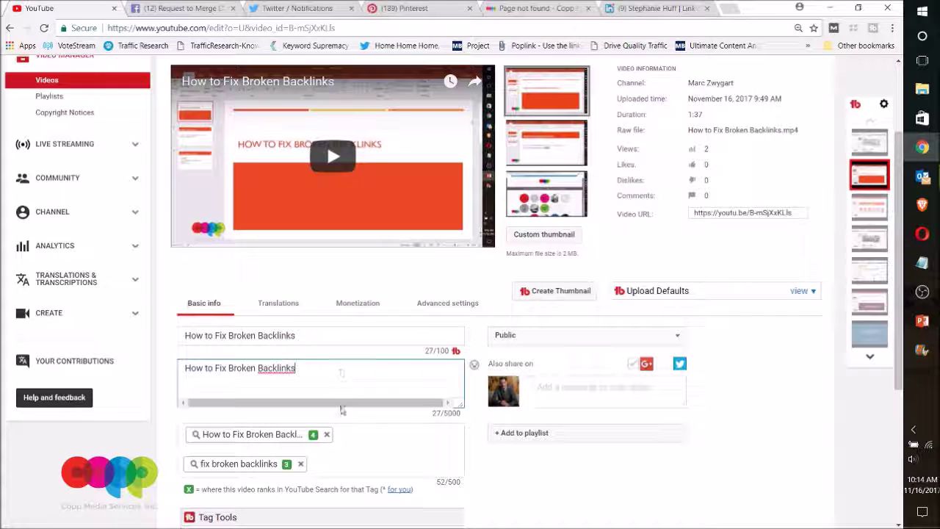
{"action": "left_click", "coordinate": [379, 456]}
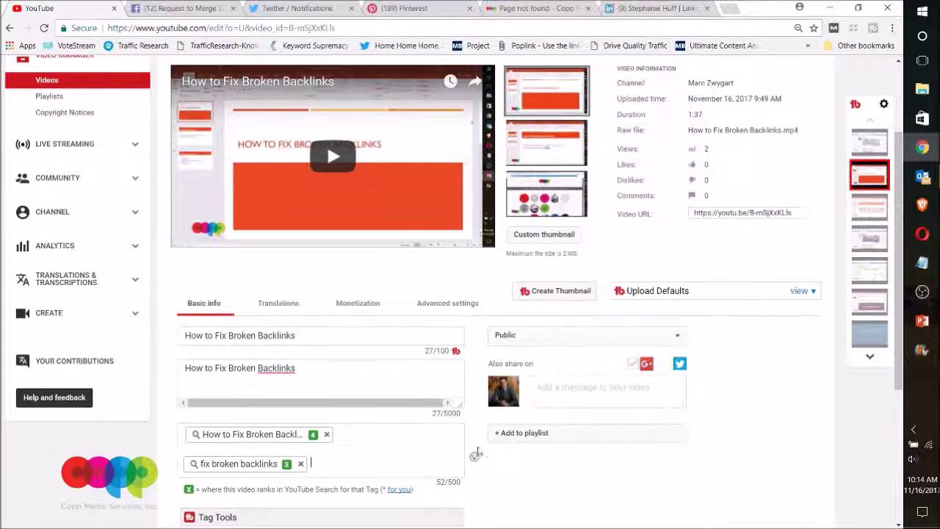
{"action": "scroll", "coordinate": [481, 452], "scroll_direction": "down", "scroll_amount": 1}
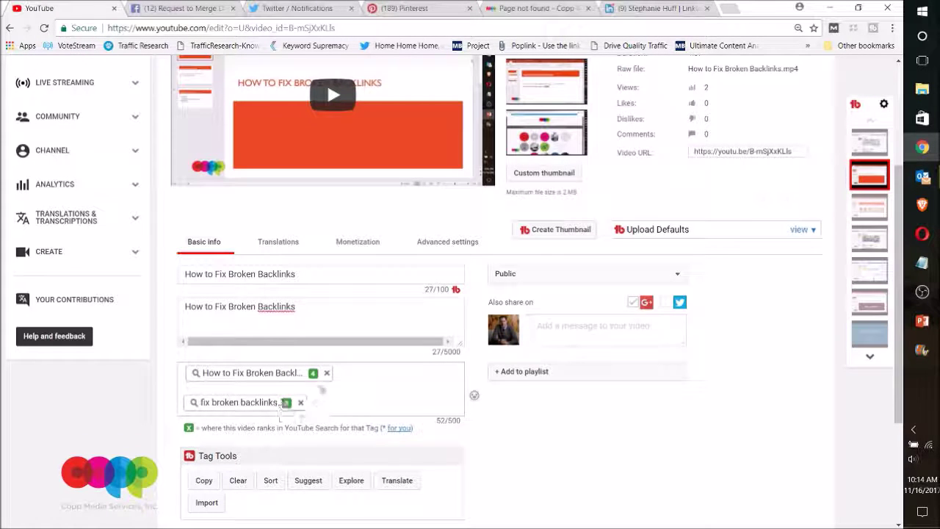
{"action": "left_click", "coordinate": [521, 379]}
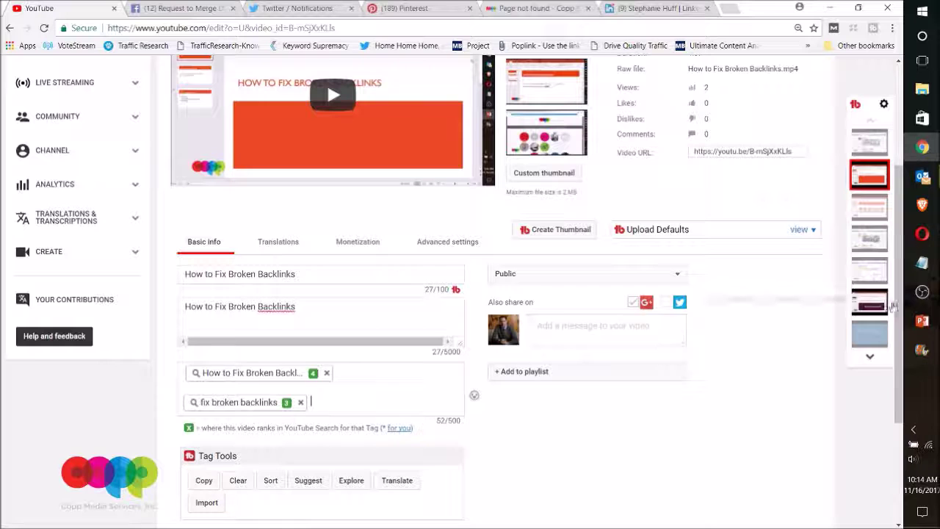
{"action": "left_click", "coordinate": [928, 328]}
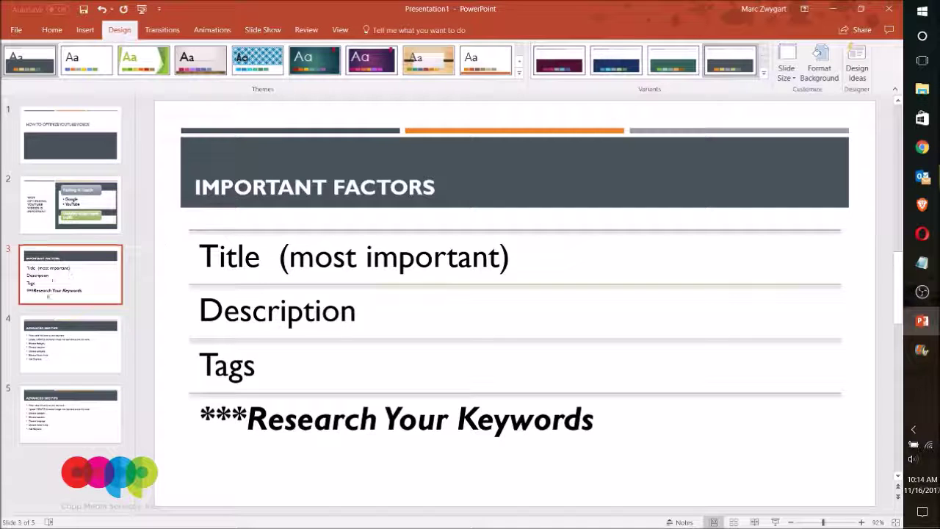
{"action": "left_click", "coordinate": [63, 343]}
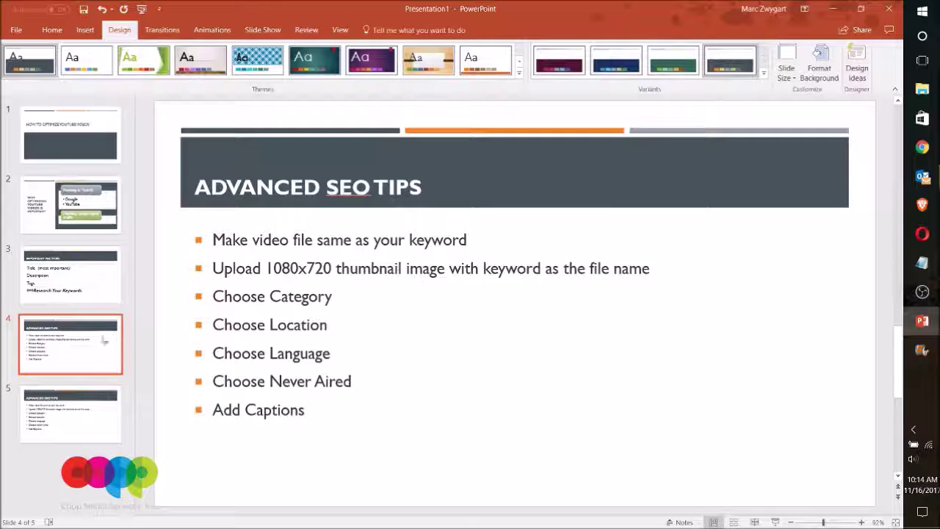
{"action": "left_click", "coordinate": [74, 290]}
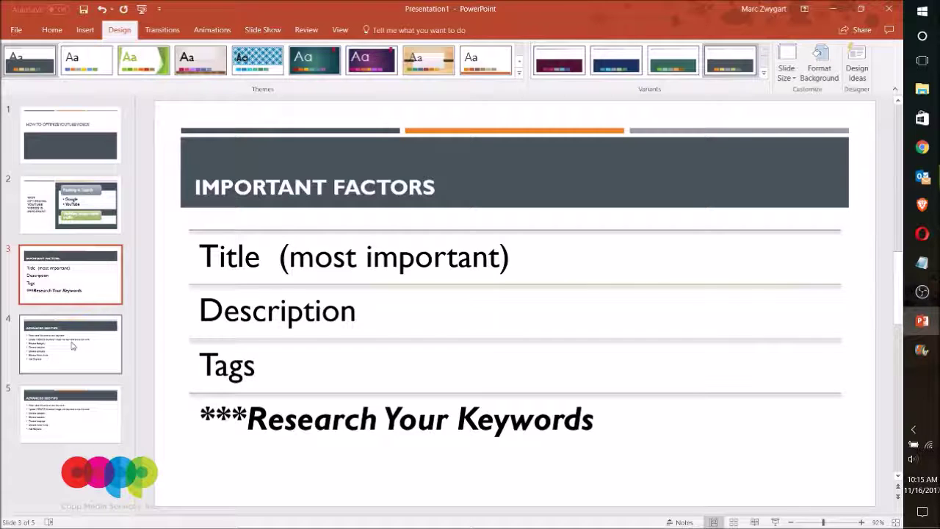
{"action": "left_click", "coordinate": [936, 151]}
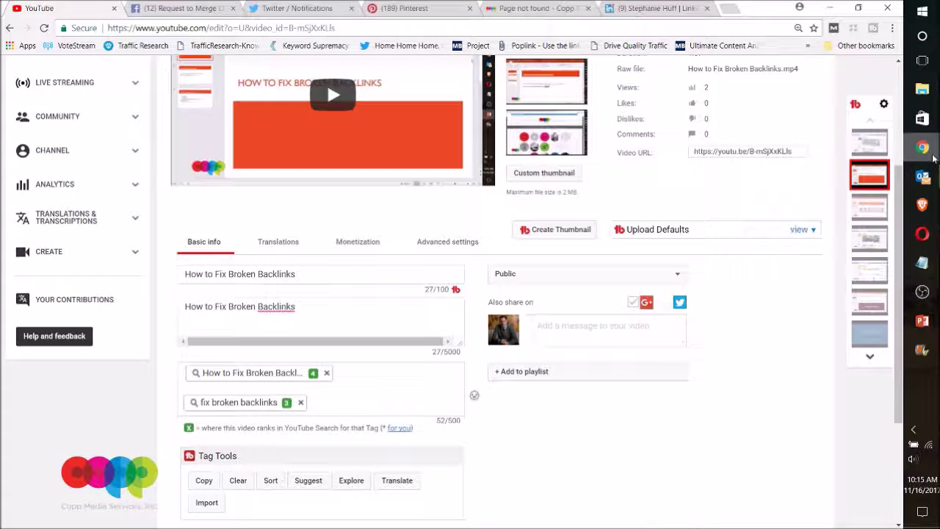
{"action": "left_click", "coordinate": [327, 305]}
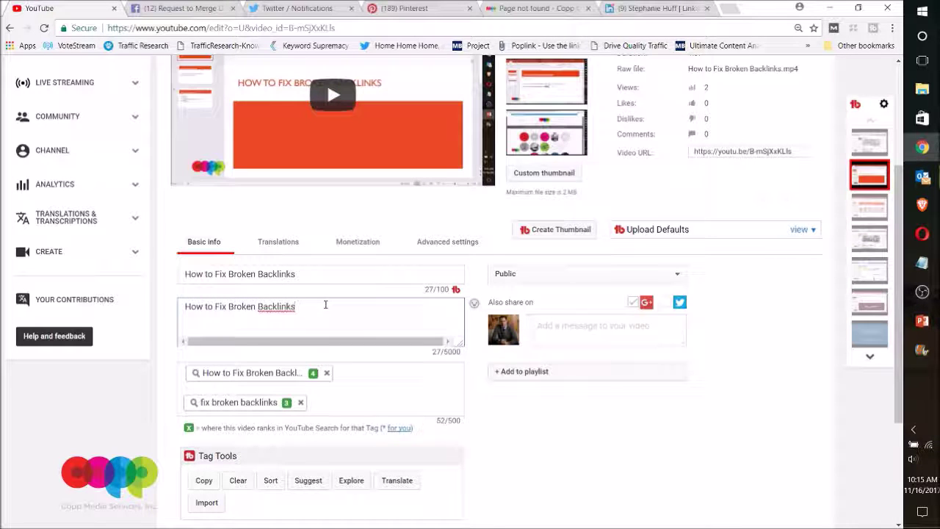
{"action": "type", "text": "in 5"}
{"action": "type", "text": " minutes"}
{"action": "type", "text": ": https://"}
{"action": "type", "text": "co"}
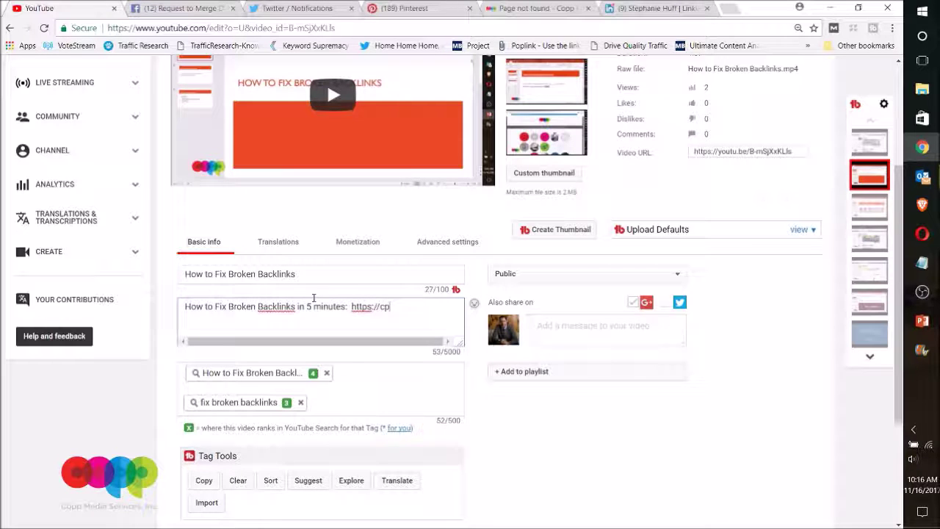
{"action": "type", "text": "ppmedia.com"}
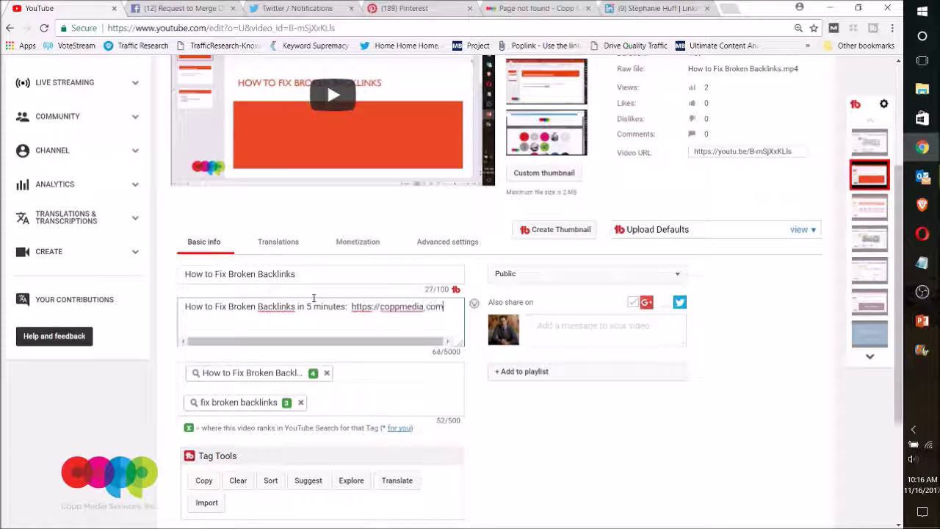
{"action": "type", "text": "/"}
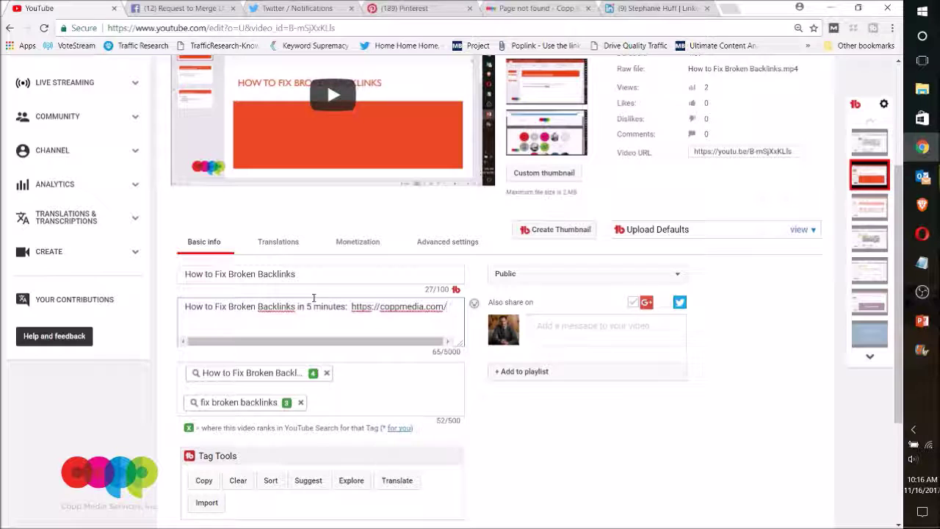
{"action": "type", "text": "fix-broek"}
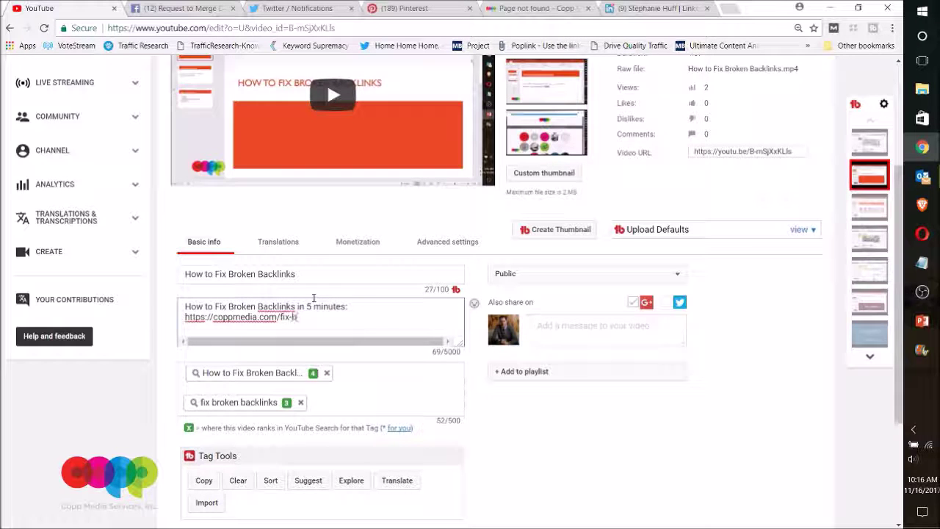
{"action": "key", "text": "BackSpace"}
{"action": "key", "text": "BackSpace"}
{"action": "type", "text": "ken-backlinks"}
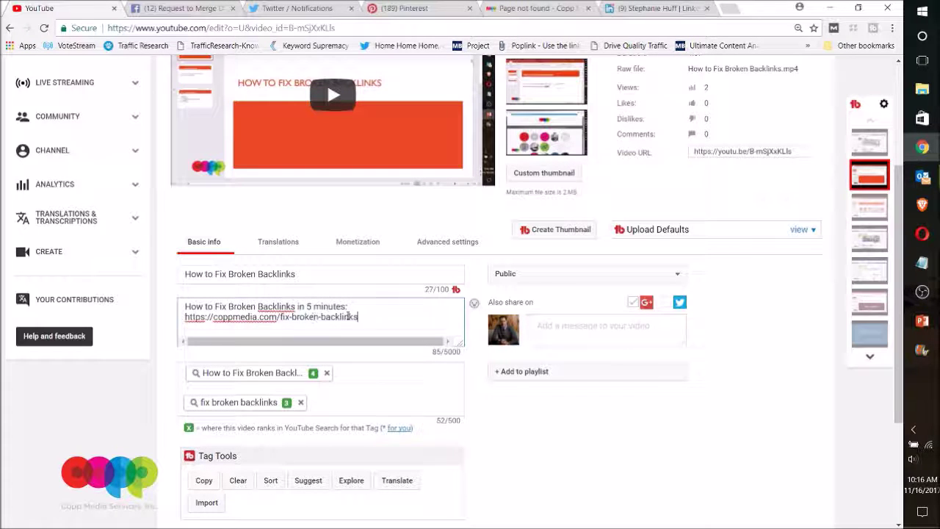
{"action": "left_click_drag", "start_coordinate": [358, 316], "coordinate": [292, 317]}
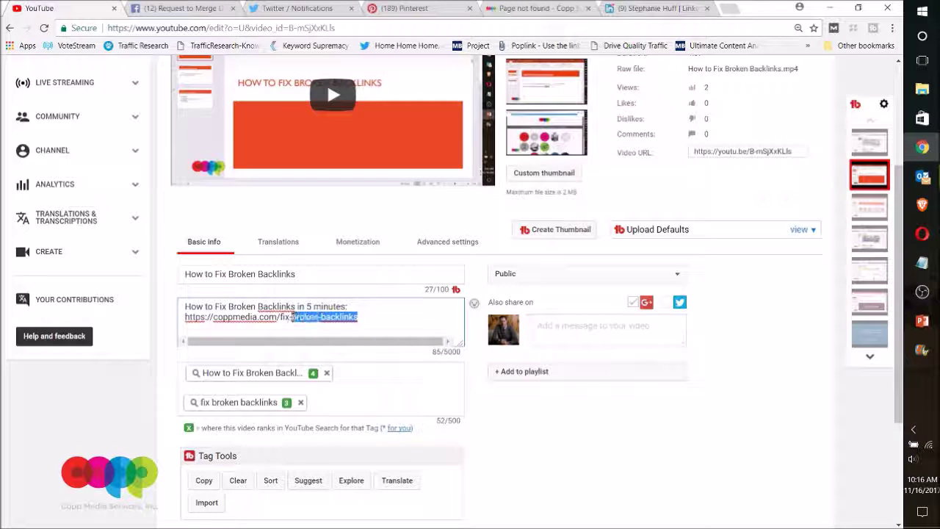
{"action": "left_click", "coordinate": [366, 317]}
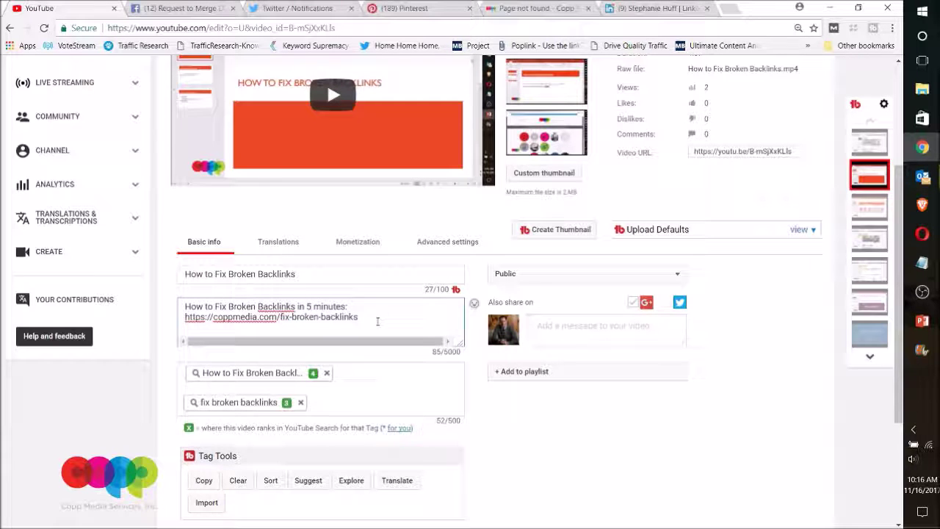
- Add a new description line 'Fixing Internal Broken Backlinks - 00:20'
{"action": "key", "text": "Return"}
{"action": "key", "text": "Return"}
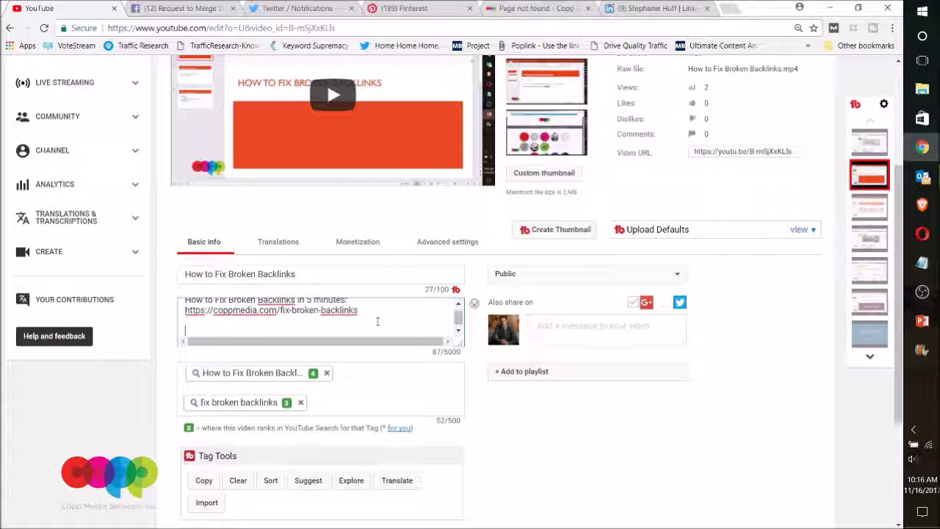
{"action": "type", "text": "Fixing INt"}
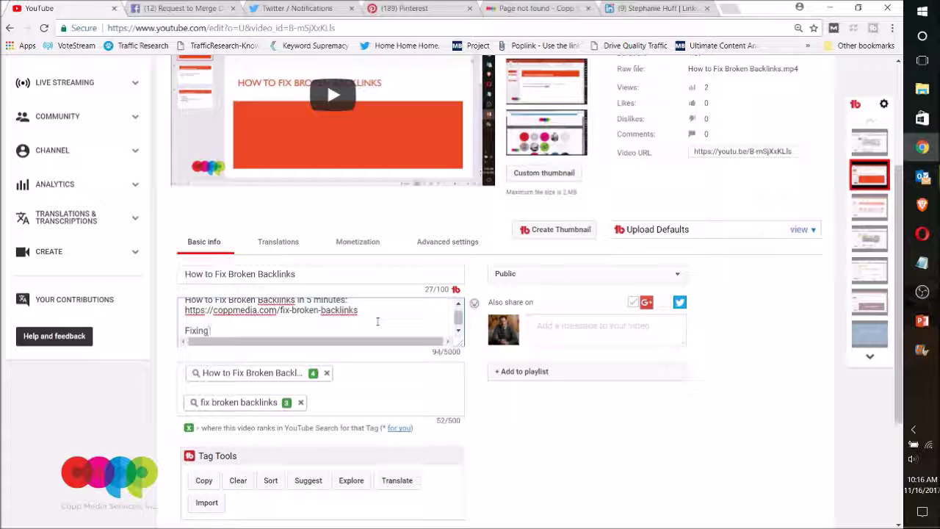
{"action": "key", "text": "BackSpace"}
{"action": "key", "text": "BackSpace"}
{"action": "type", "text": "nte"}
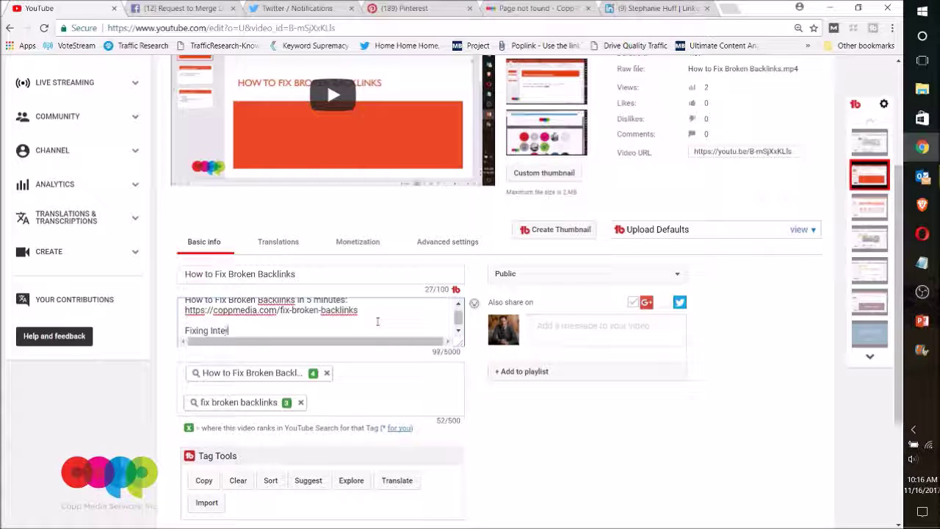
{"action": "type", "text": "rnal Broken Backlinks"}
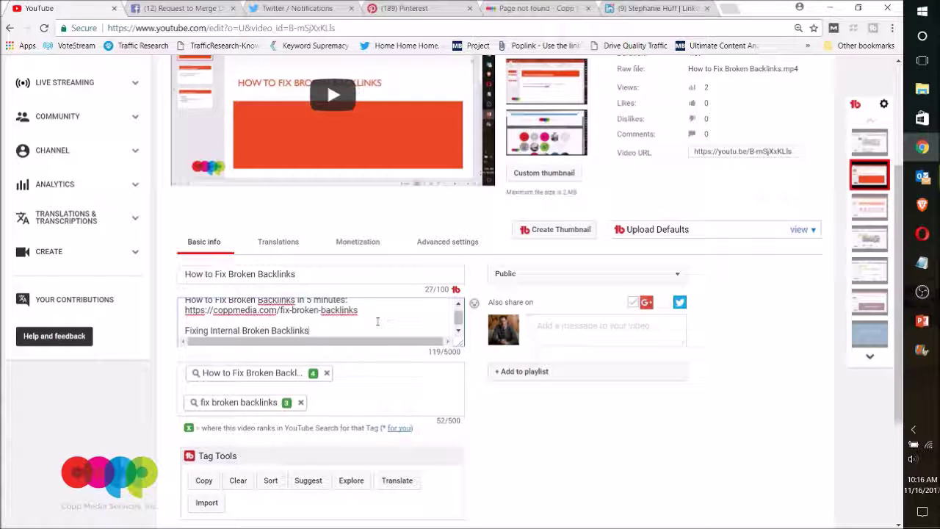
{"action": "type", "text": " - 00"}
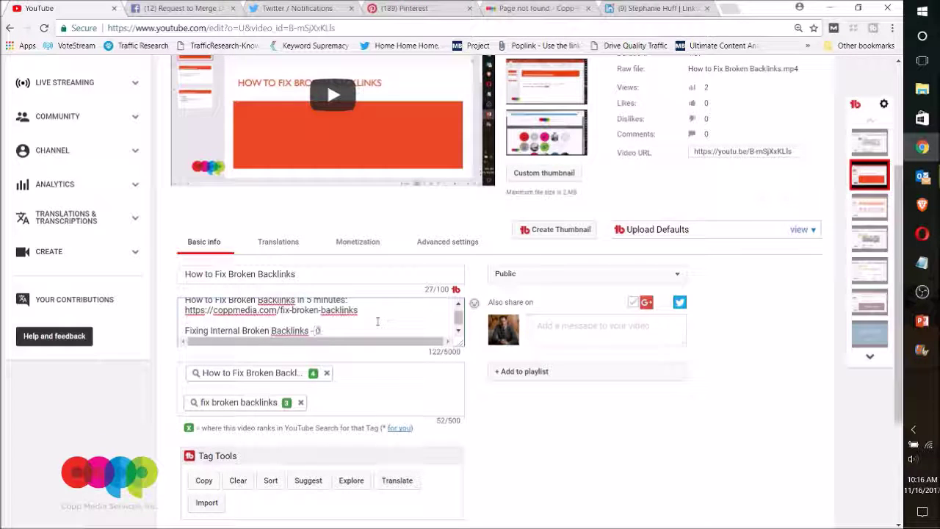
{"action": "type", "text": ":"}
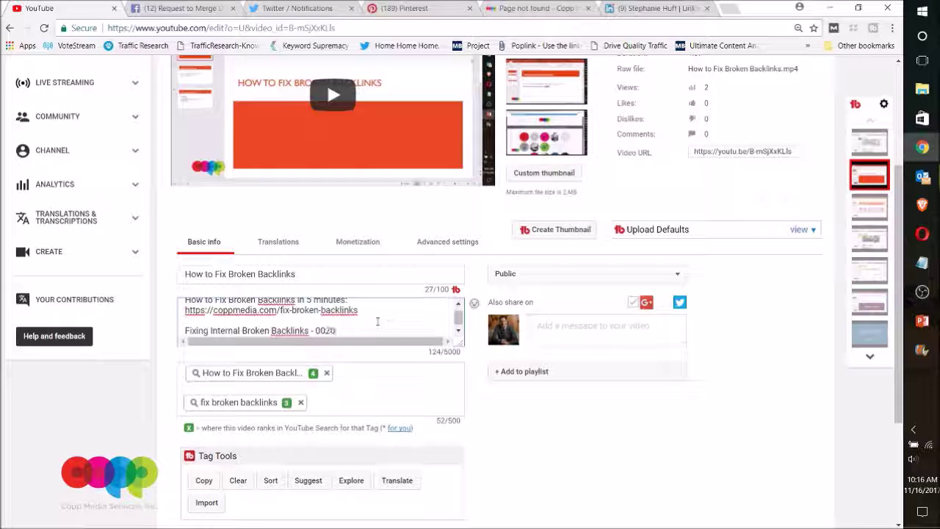
{"action": "type", "text": "20:20"}
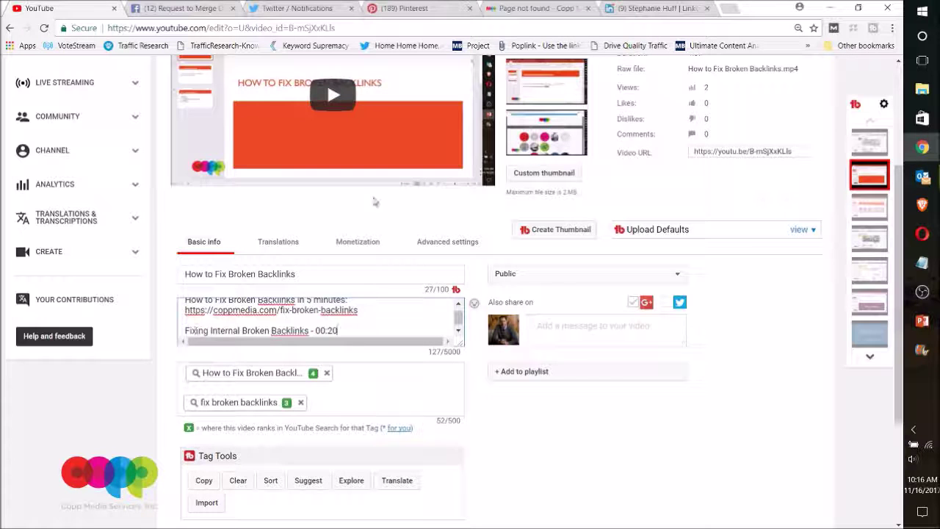
{"action": "left_click_drag", "start_coordinate": [185, 331], "coordinate": [308, 331]}
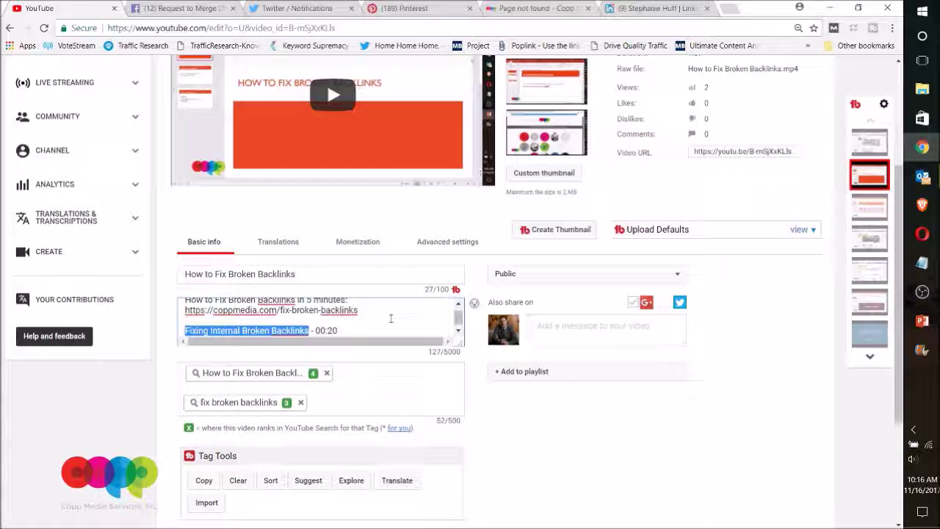
{"action": "left_click", "coordinate": [736, 357]}
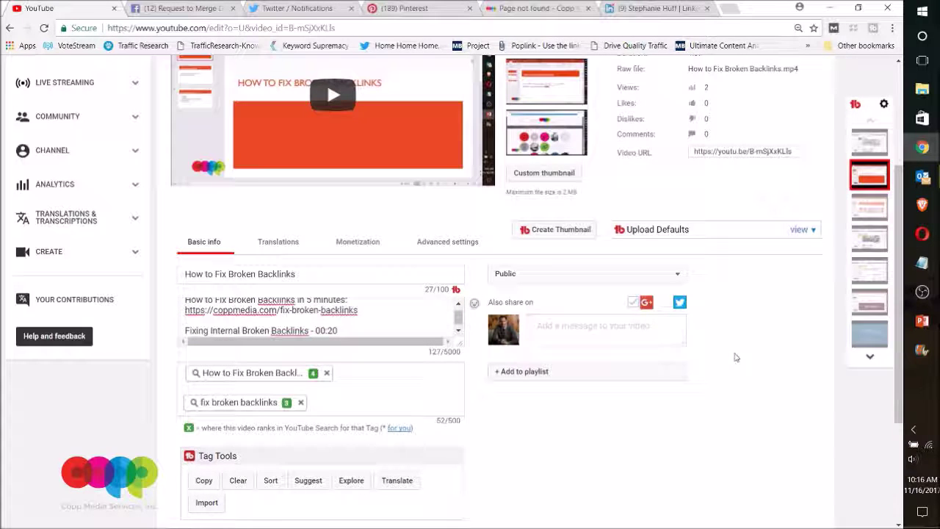
{"action": "left_click", "coordinate": [340, 401]}
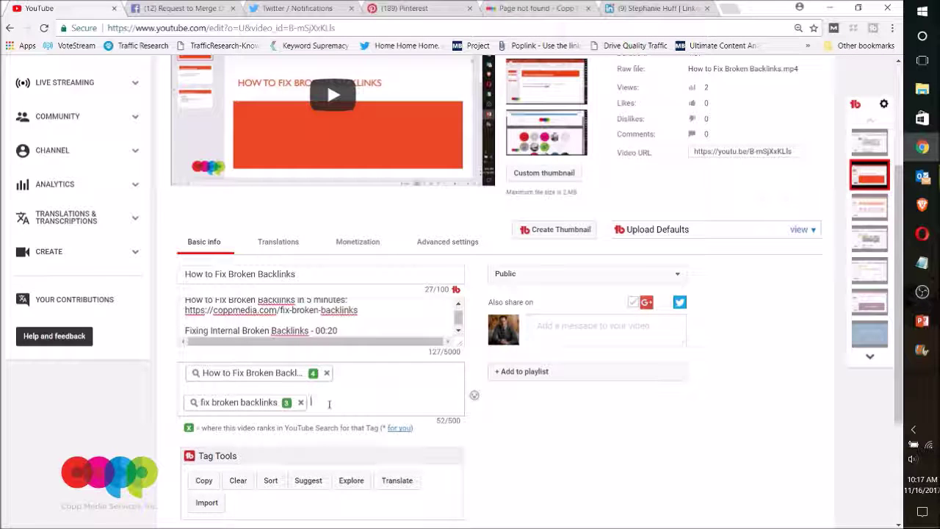
- Add tags 'fixing internal backlinks' and 'fixe backlinks on my website', then show the Advanced SEO Tips slide
{"action": "type", "text": "ng internal"}
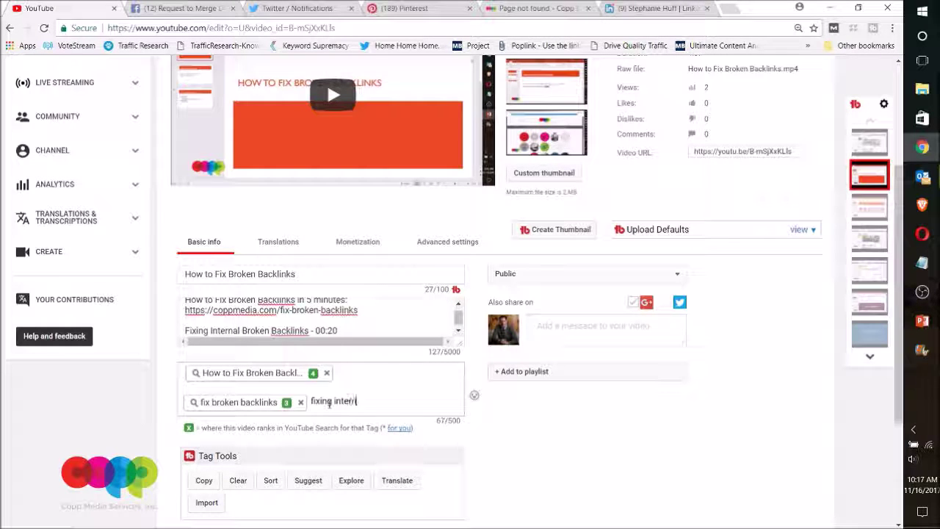
{"action": "type", "text": " backlinks"}
{"action": "key", "text": "Return"}
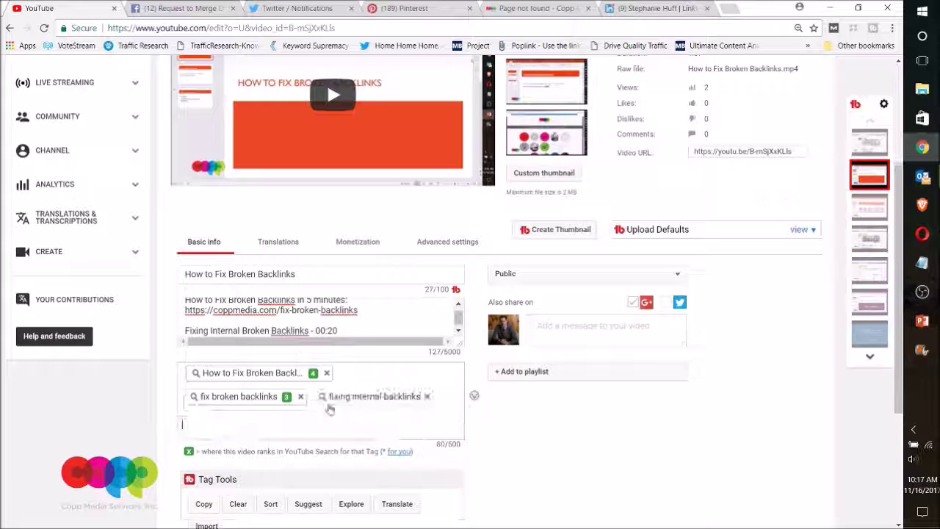
{"action": "type", "text": "fix"}
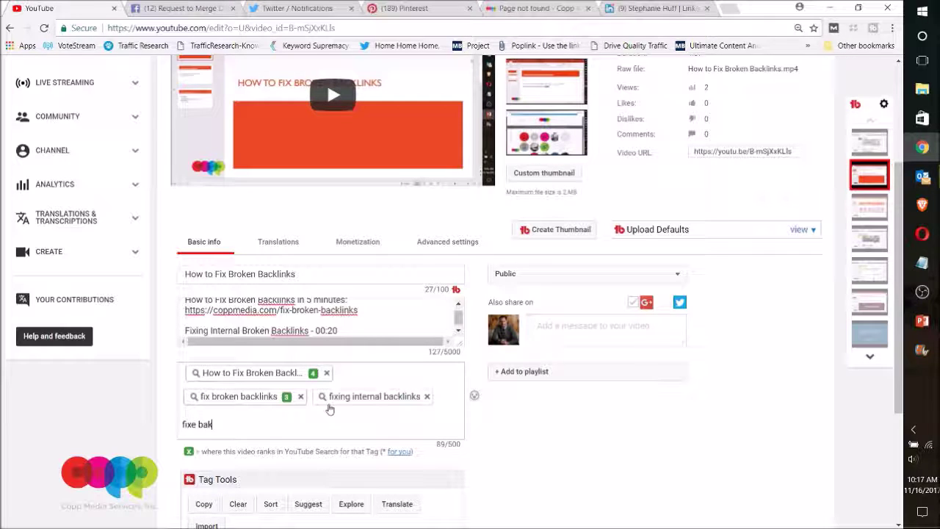
{"action": "type", "text": "e backlinks on my web"}
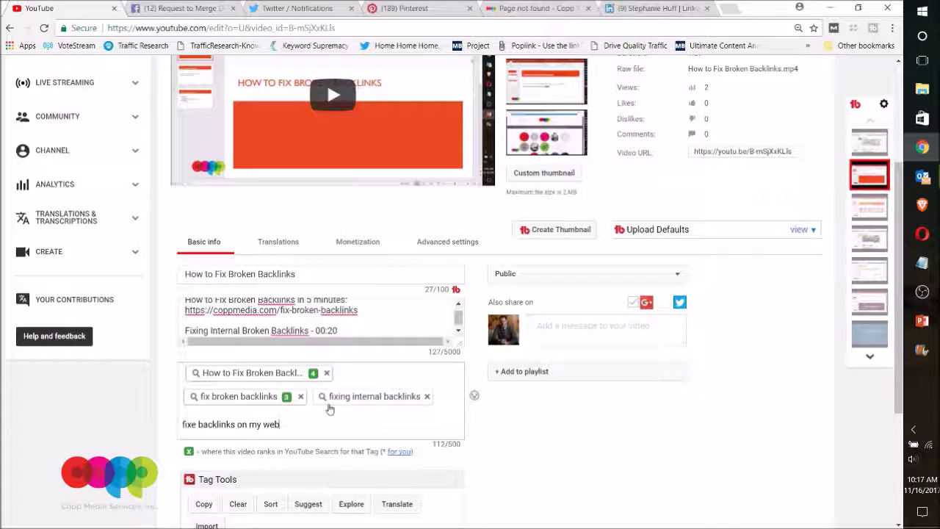
{"action": "type", "text": "site"}
{"action": "key", "text": "Return"}
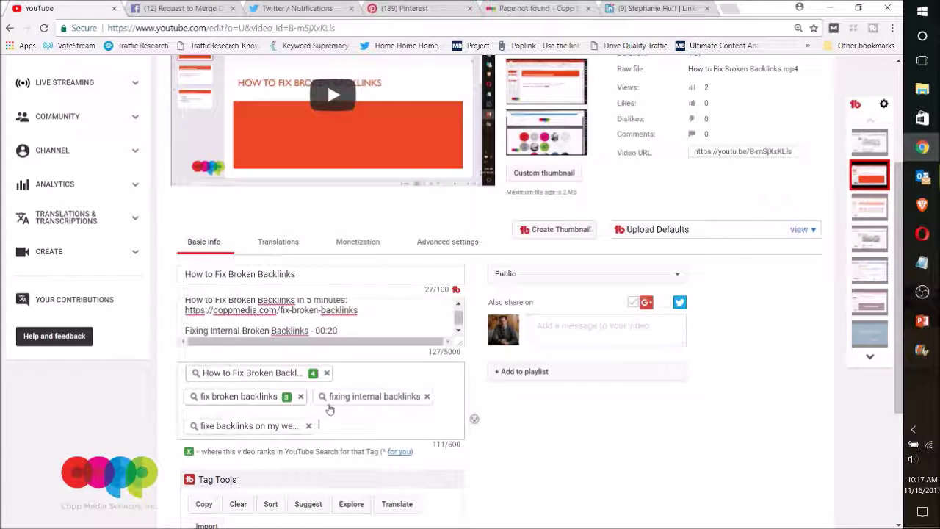
{"action": "left_click", "coordinate": [922, 323]}
{"action": "left_click", "coordinate": [89, 366]}
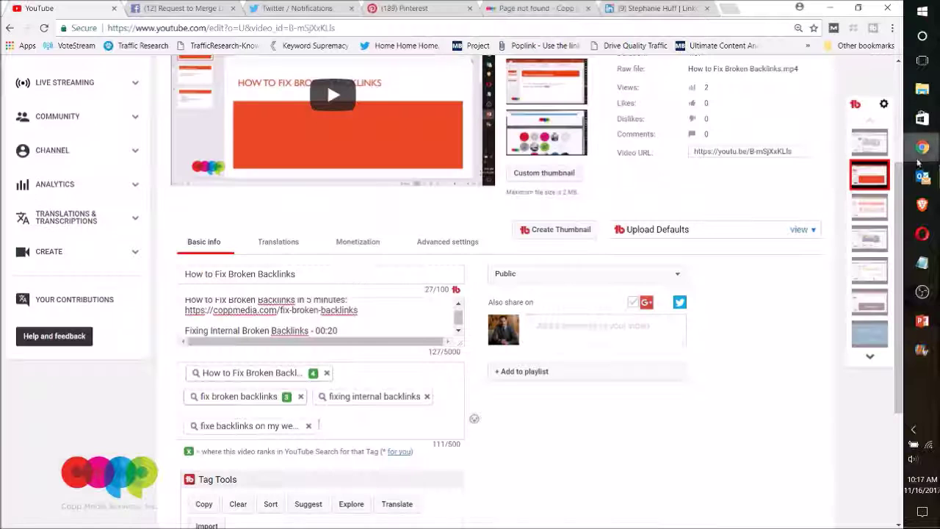
{"action": "left_click", "coordinate": [922, 147]}
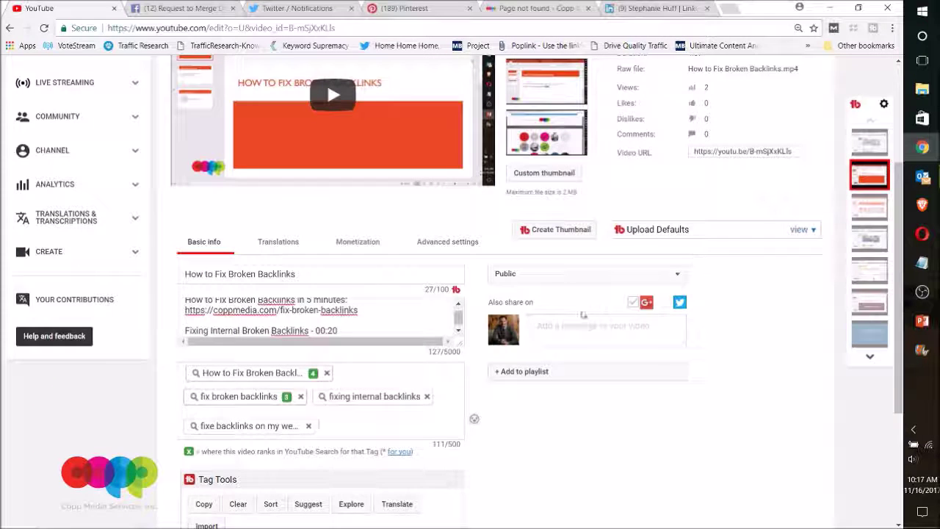
- In Advanced settings, set the category to Howto & Style and location to 'wichita, ks'
{"action": "left_click", "coordinate": [441, 246]}
{"action": "left_click", "coordinate": [536, 293]}
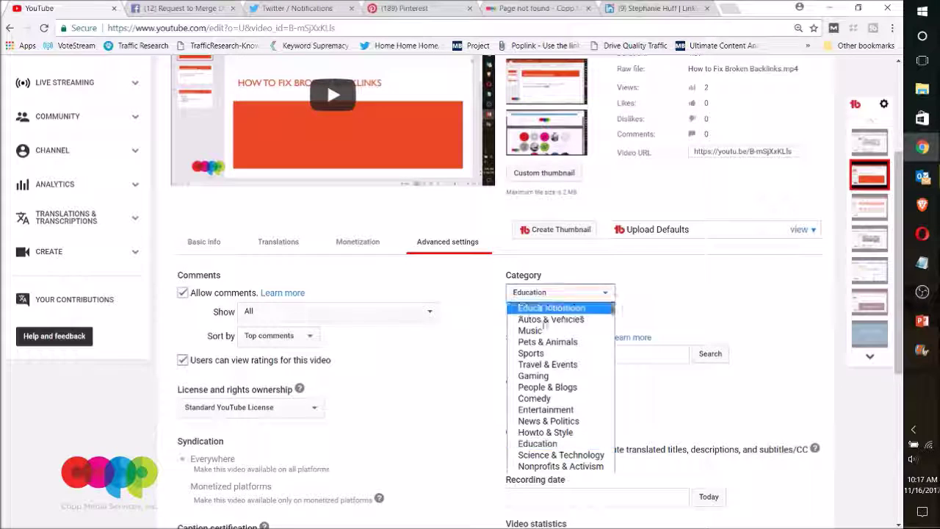
{"action": "left_click", "coordinate": [551, 433]}
{"action": "left_click", "coordinate": [578, 353]}
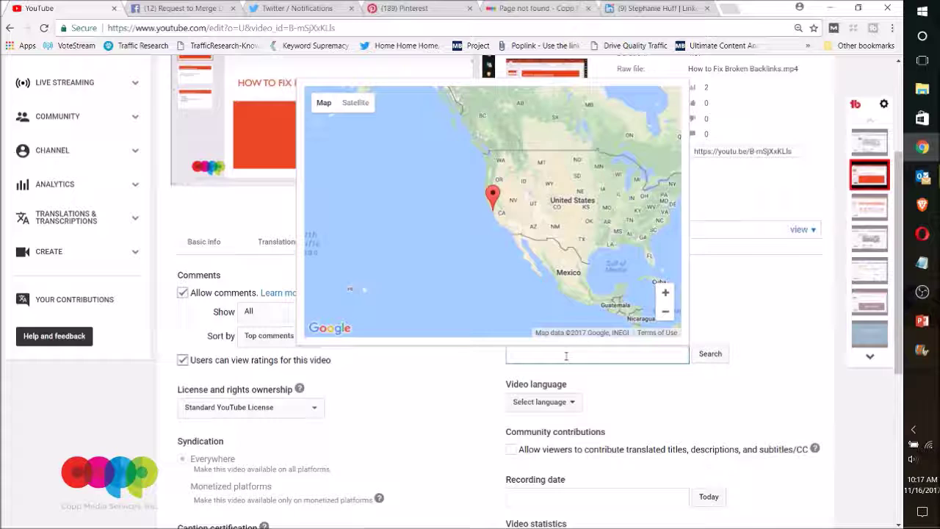
{"action": "type", "text": "wichita, ks"}
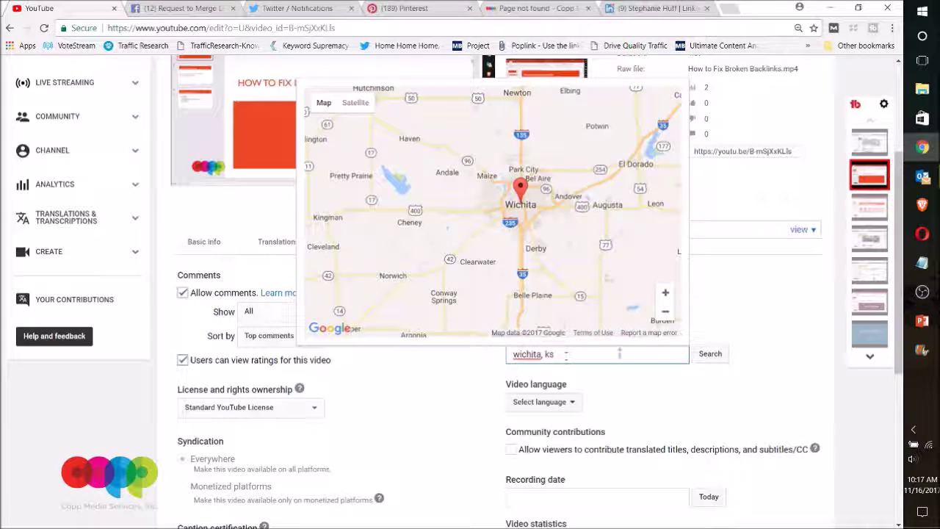
{"action": "scroll", "coordinate": [738, 371], "scroll_direction": "down", "scroll_amount": 1}
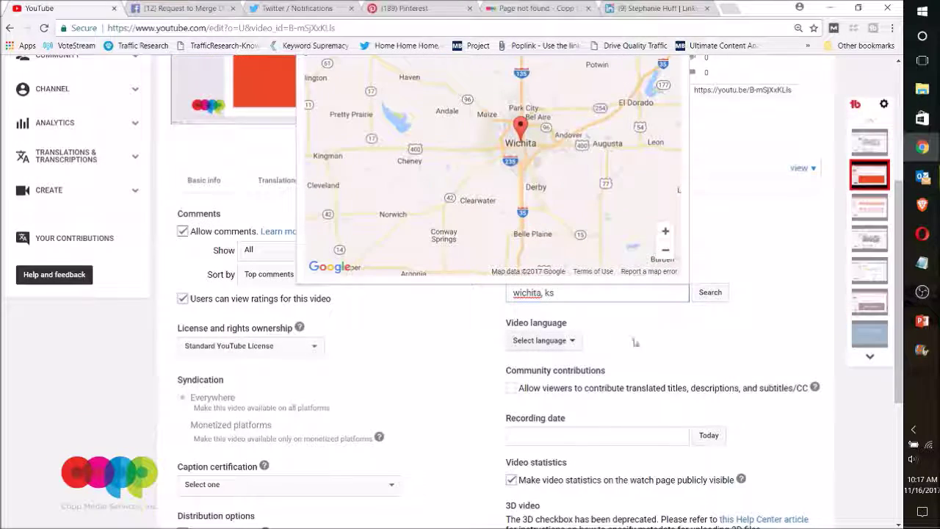
- Set language to English, certify never aired on U.S. TV, date November 16, 2017, and save
{"action": "left_click", "coordinate": [550, 342]}
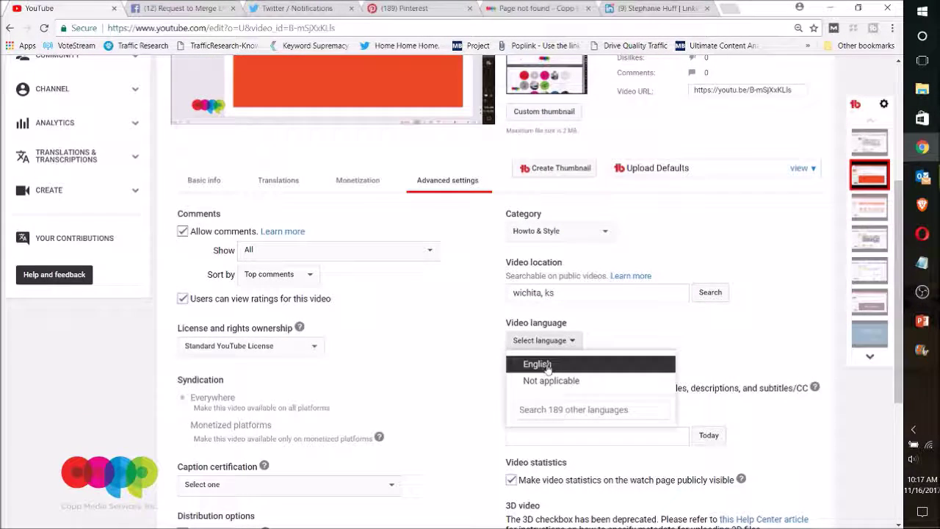
{"action": "left_click", "coordinate": [541, 361]}
{"action": "scroll", "coordinate": [407, 382], "scroll_direction": "down", "scroll_amount": 2}
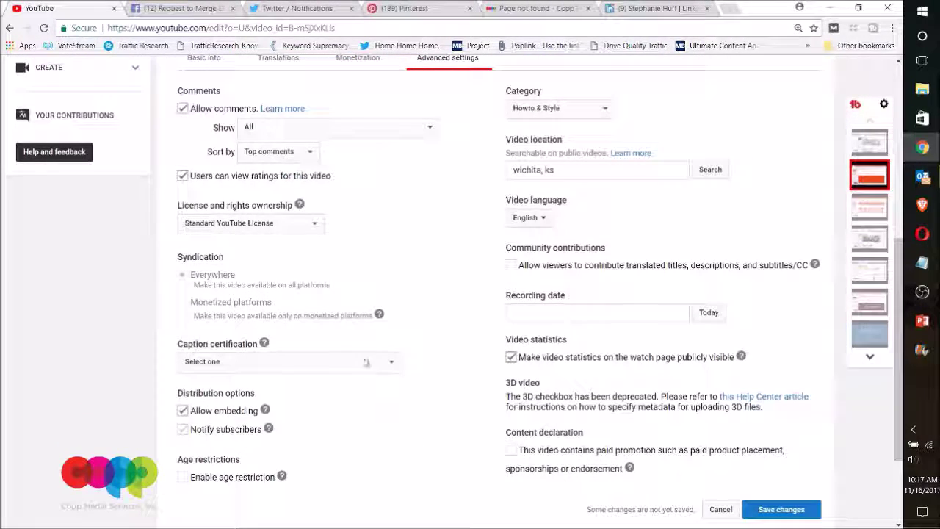
{"action": "left_click", "coordinate": [367, 365]}
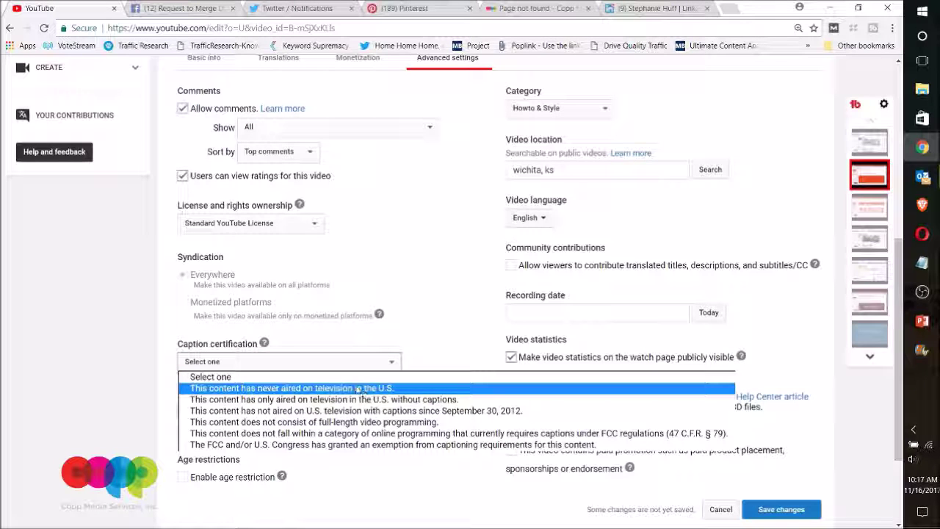
{"action": "left_click", "coordinate": [359, 390]}
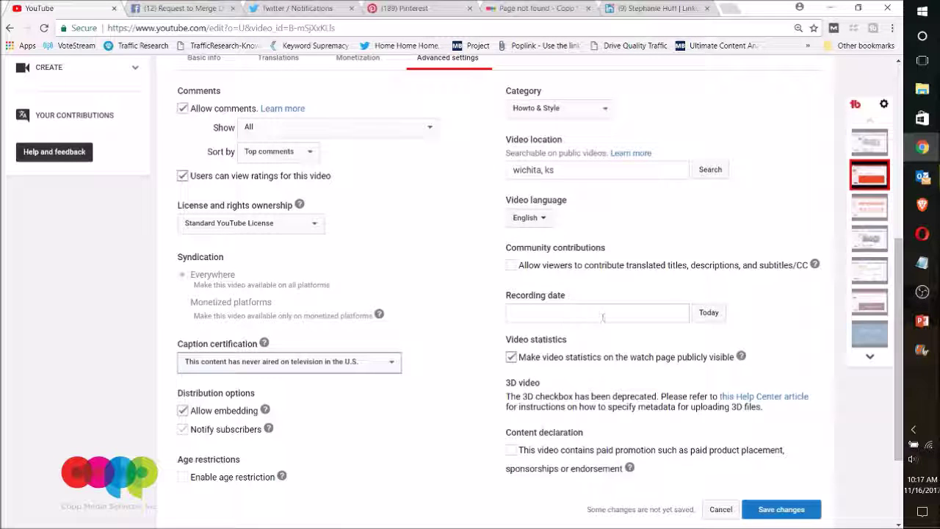
{"action": "left_click", "coordinate": [709, 315]}
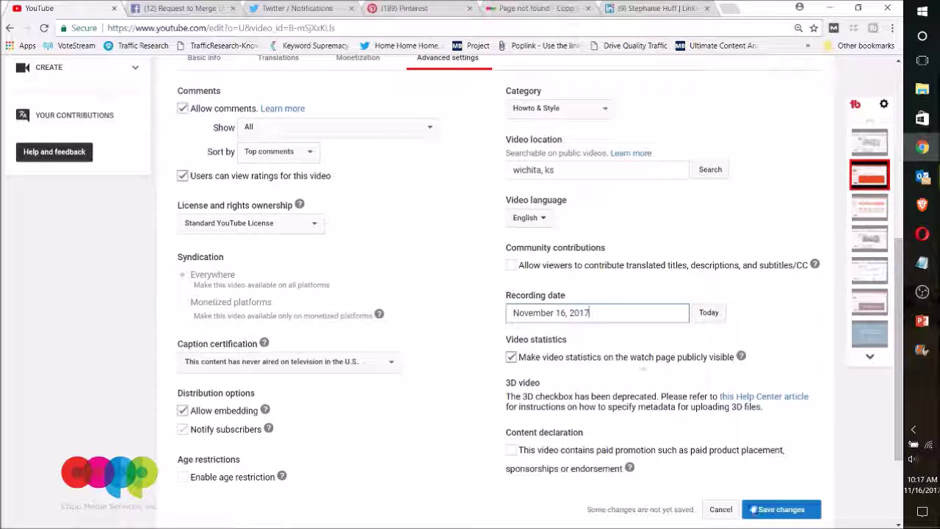
{"action": "left_click", "coordinate": [773, 510]}
{"action": "scroll", "coordinate": [485, 315], "scroll_direction": "up", "scroll_amount": 5}
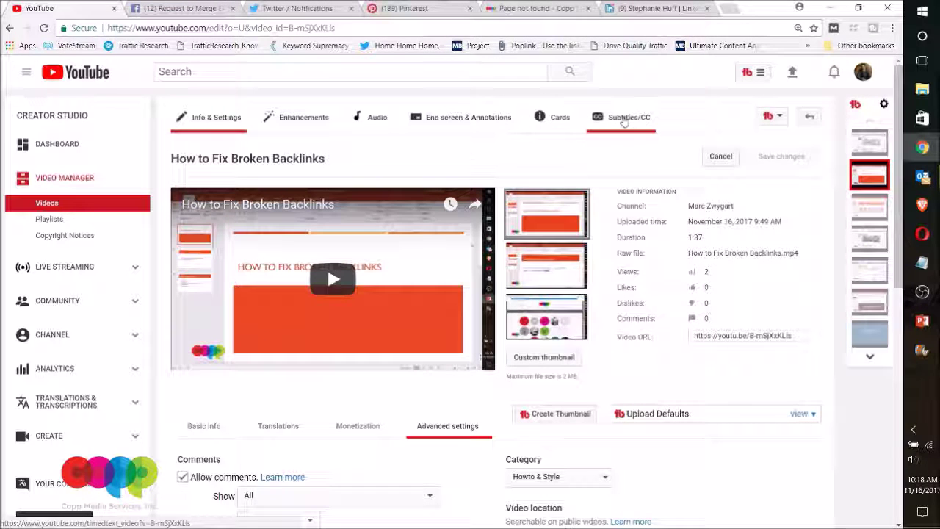
- Switch to the Subtitles/CC page for the backlinks video
{"action": "left_click", "coordinate": [624, 121]}
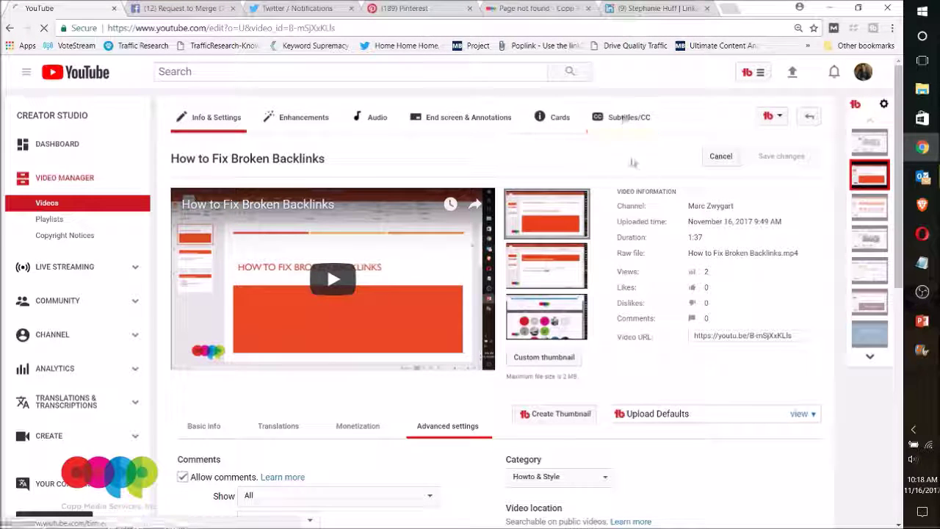